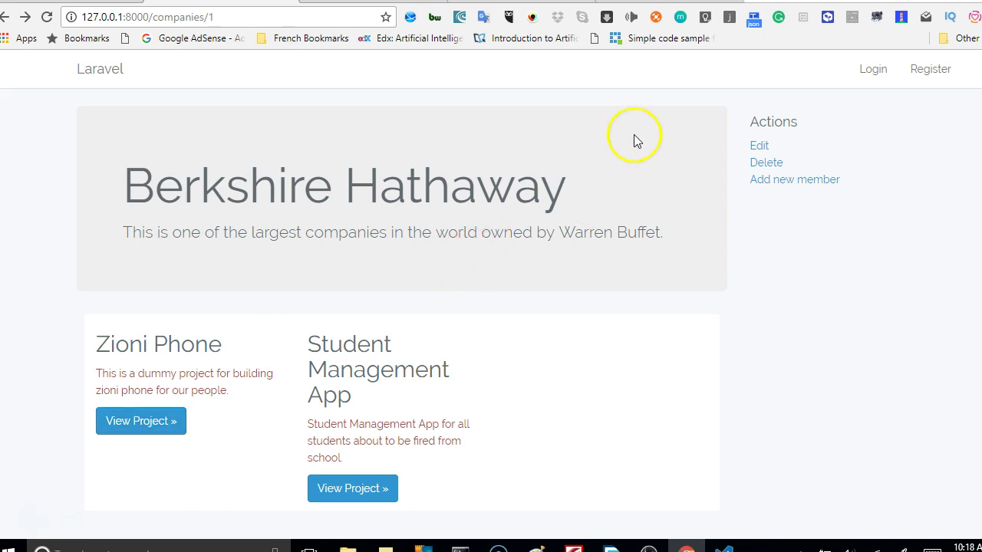
Inspect the company page to open DevTools in Galaxy S5 phone emulation, and scroll the stacked layout.
right_click(643, 117)
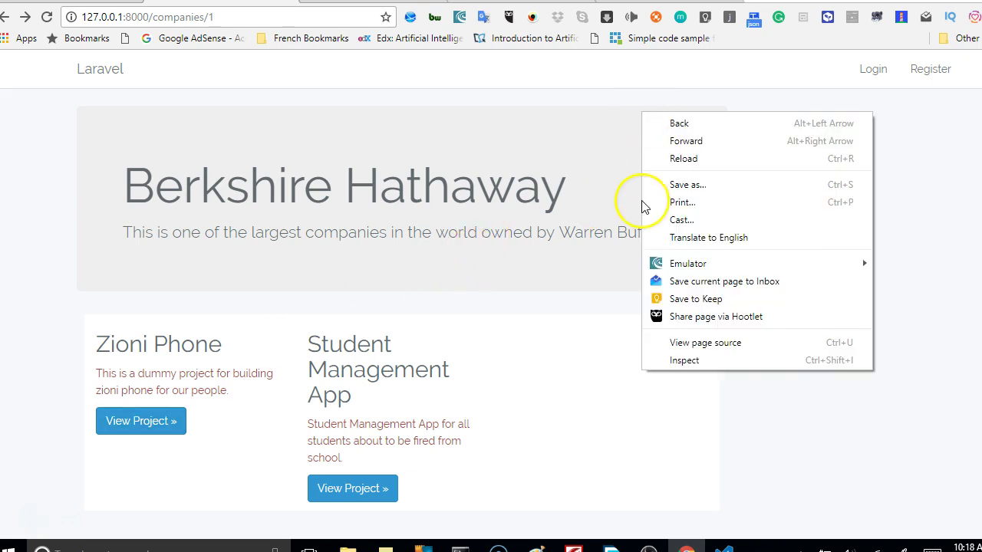
click(674, 362)
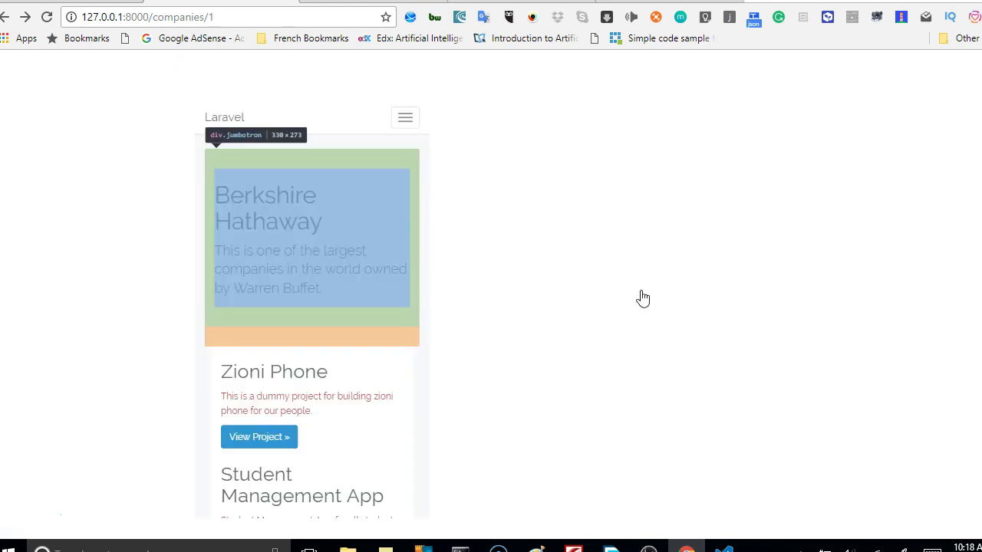
scroll(410, 394, down, 1)
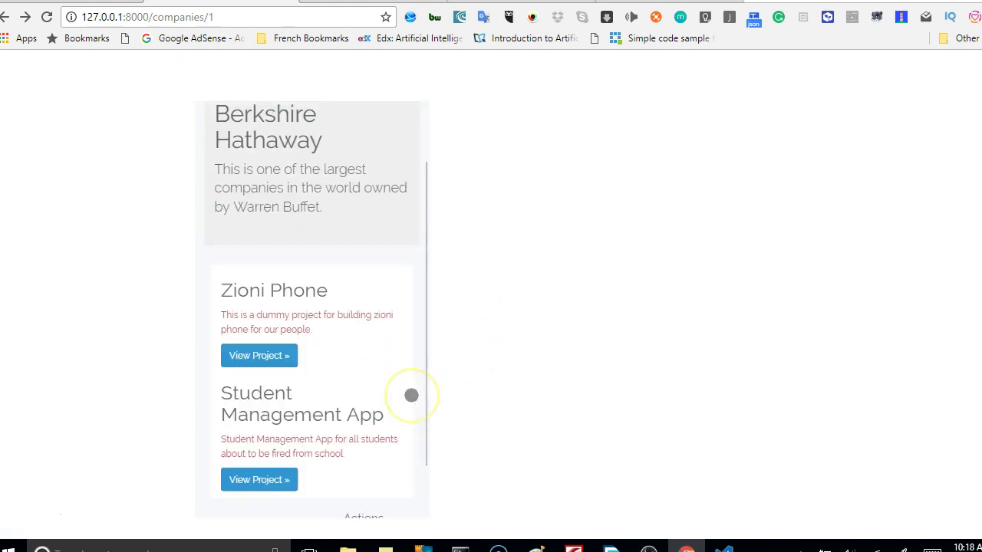
scroll(411, 395, down, 1)
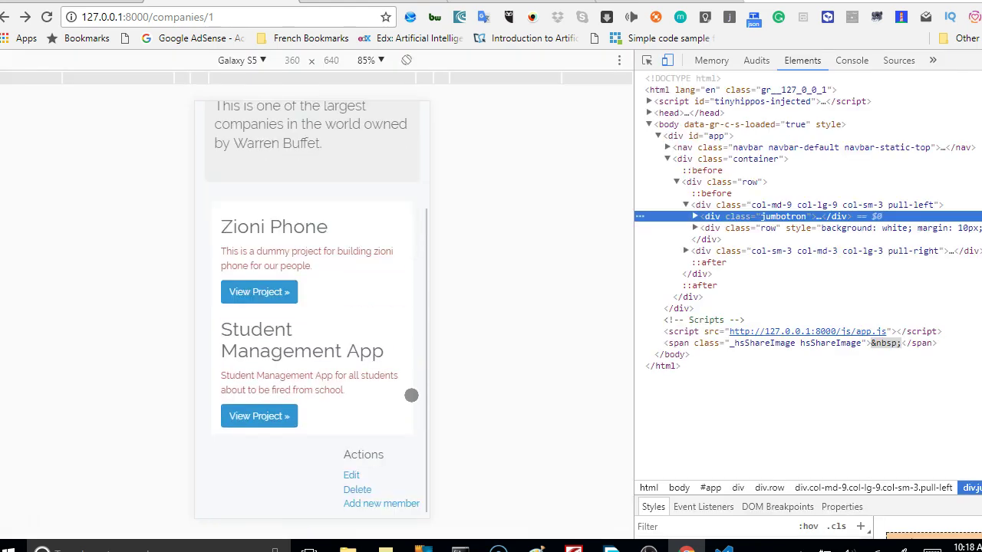
scroll(412, 395, up, 2)
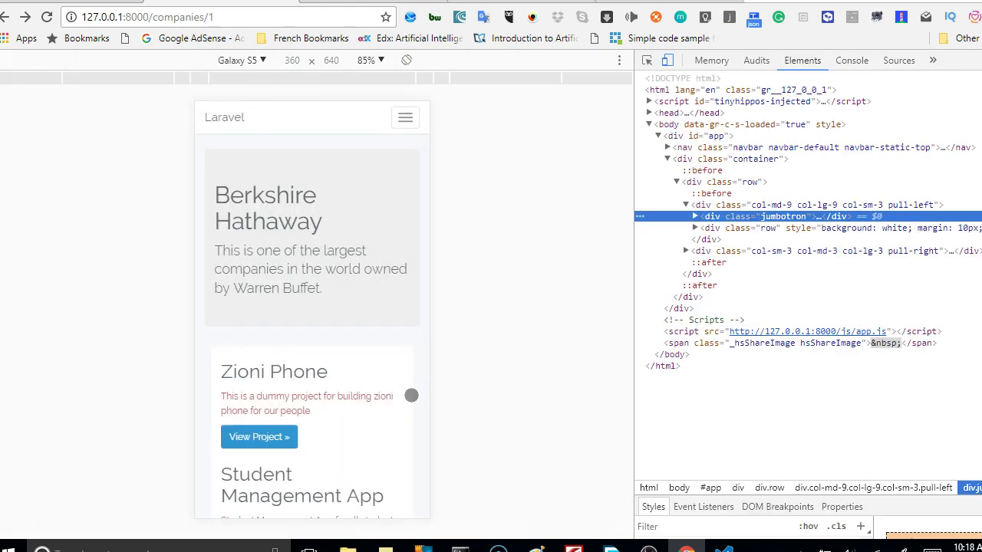
scroll(411, 395, down, 2)
scroll(411, 395, up, 2)
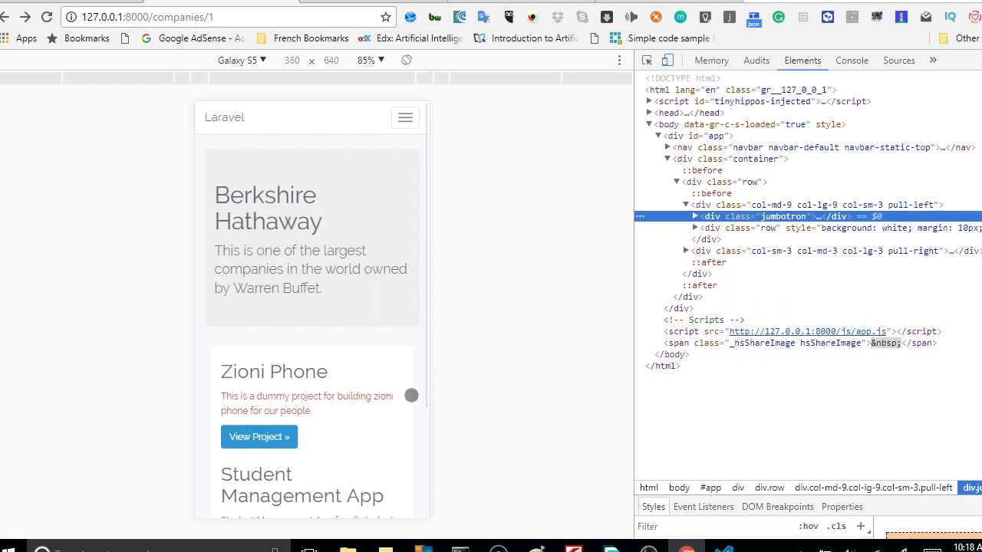
click(397, 408)
scroll(398, 407, down, 2)
scroll(398, 407, up, 2)
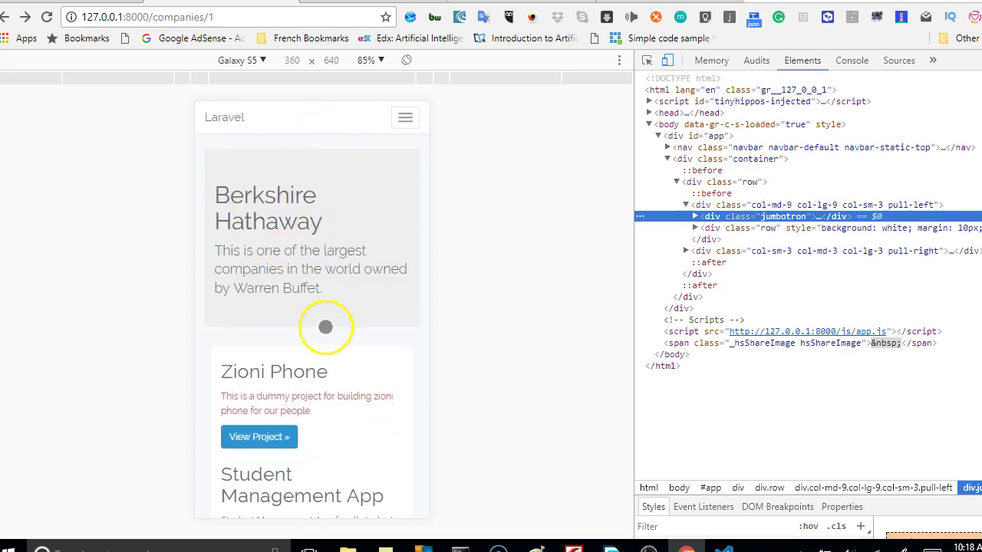
scroll(317, 344, down, 2)
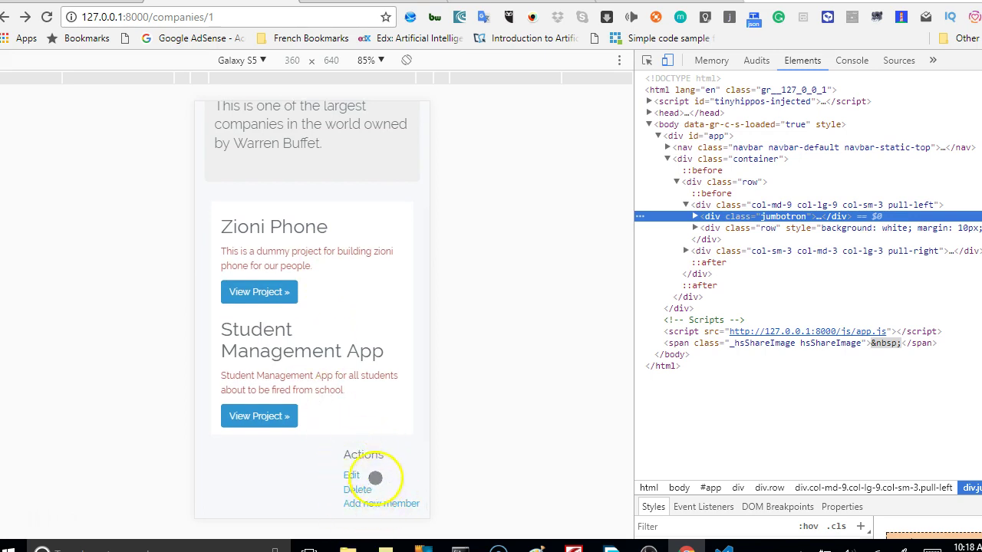
scroll(390, 315, up, 1)
scroll(390, 315, up, 1)
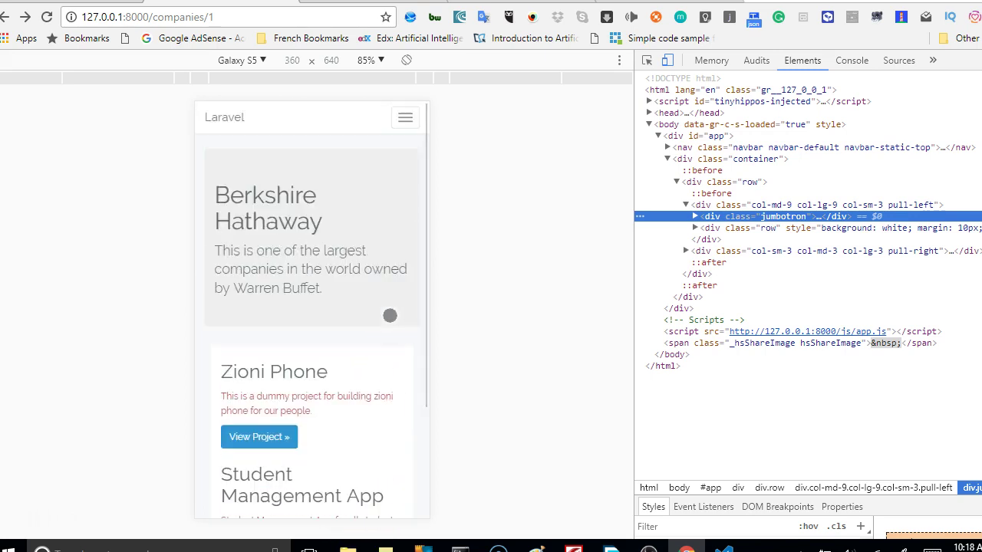
scroll(390, 315, down, 2)
scroll(389, 315, up, 2)
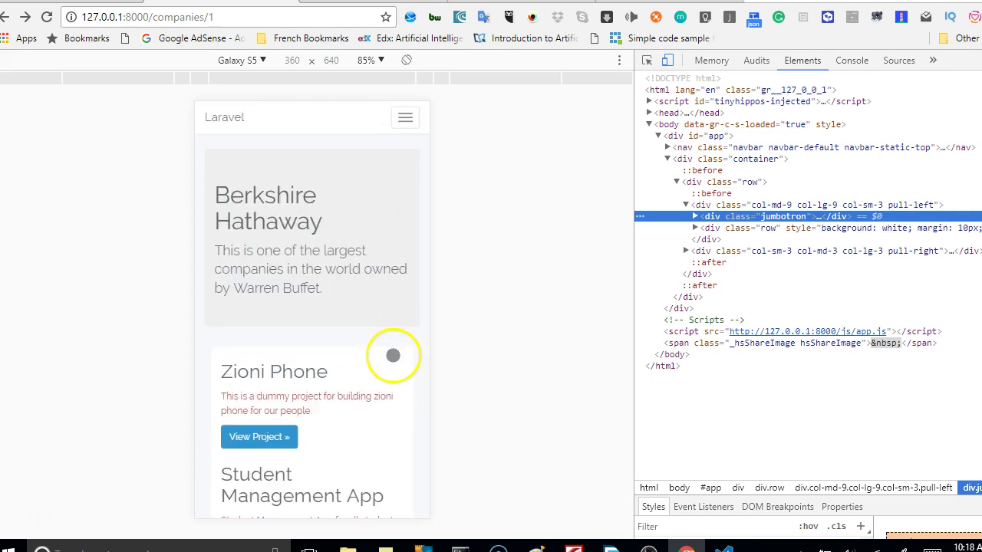
scroll(390, 355, down, 1)
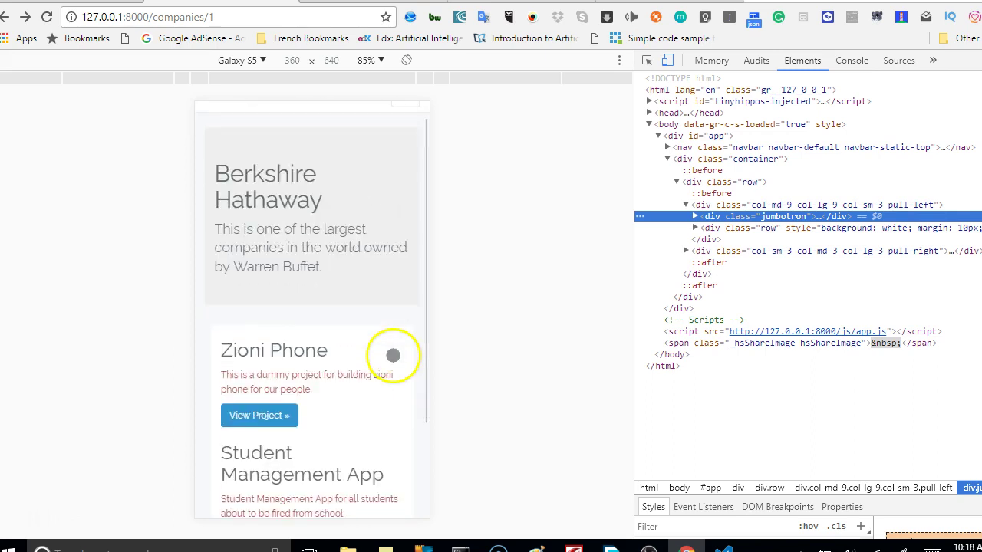
Turn off device emulation and scroll through the full-width company page.
click(668, 61)
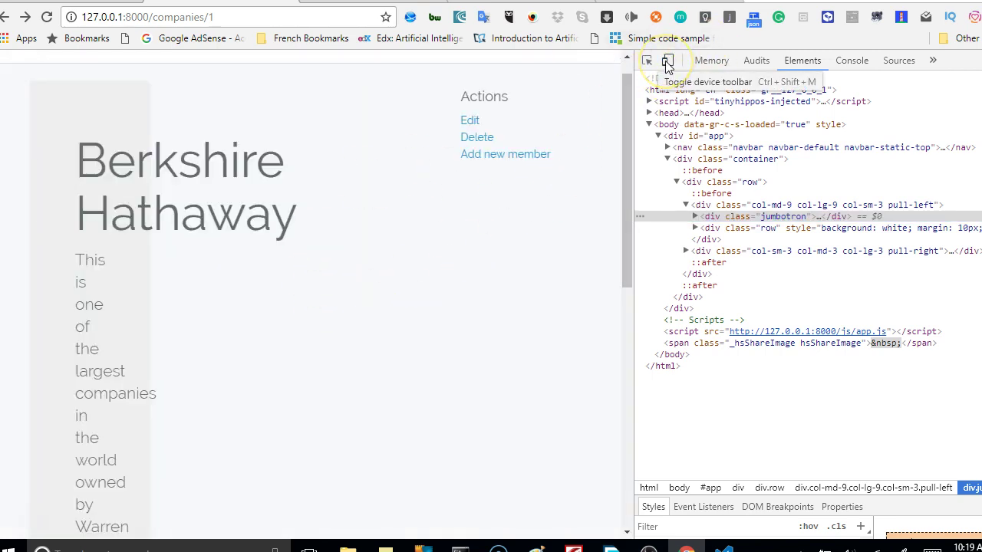
scroll(396, 269, down, 4)
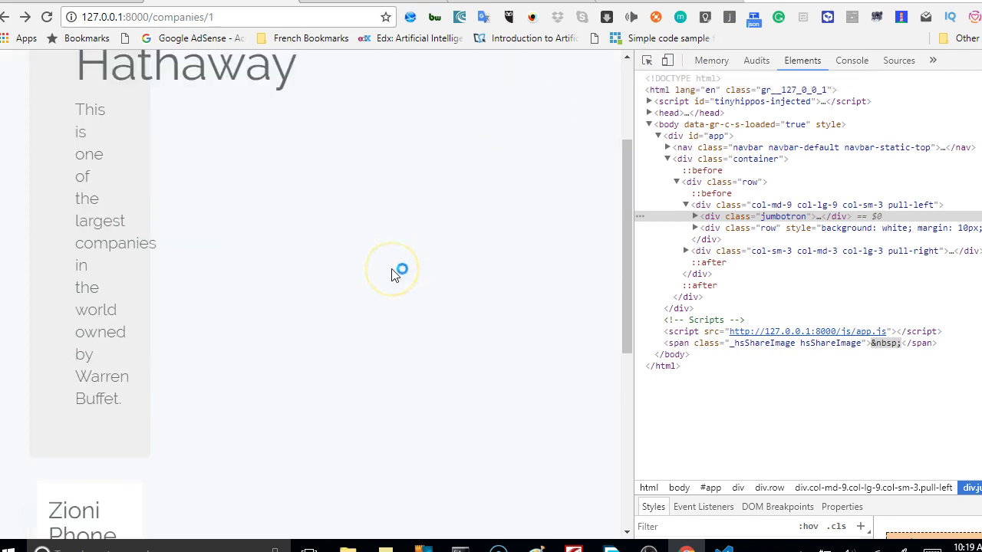
scroll(396, 269, up, 4)
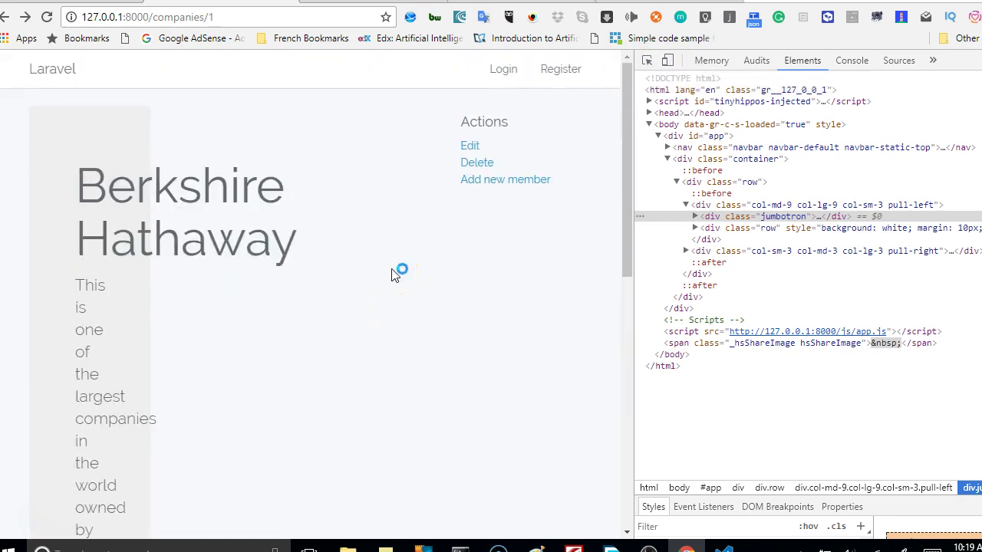
Turn phone emulation back on, scroll through it to compare, and end at the page top.
click(671, 63)
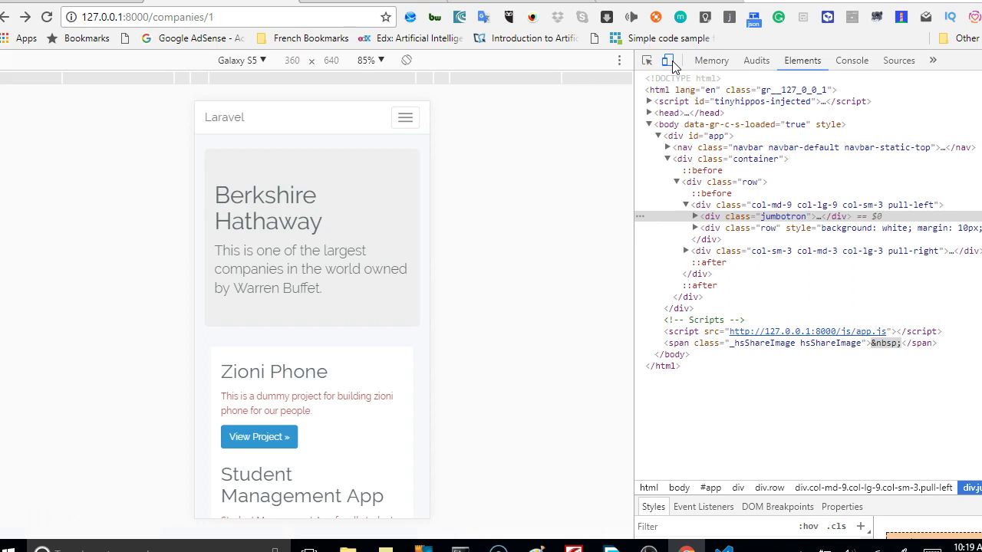
scroll(333, 353, down, 2)
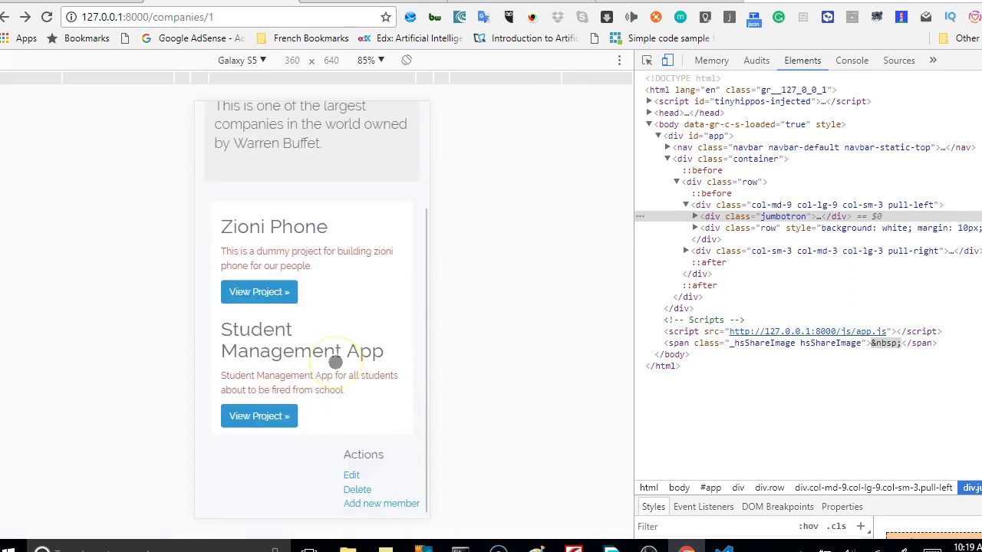
scroll(335, 362, up, 2)
scroll(336, 362, down, 2)
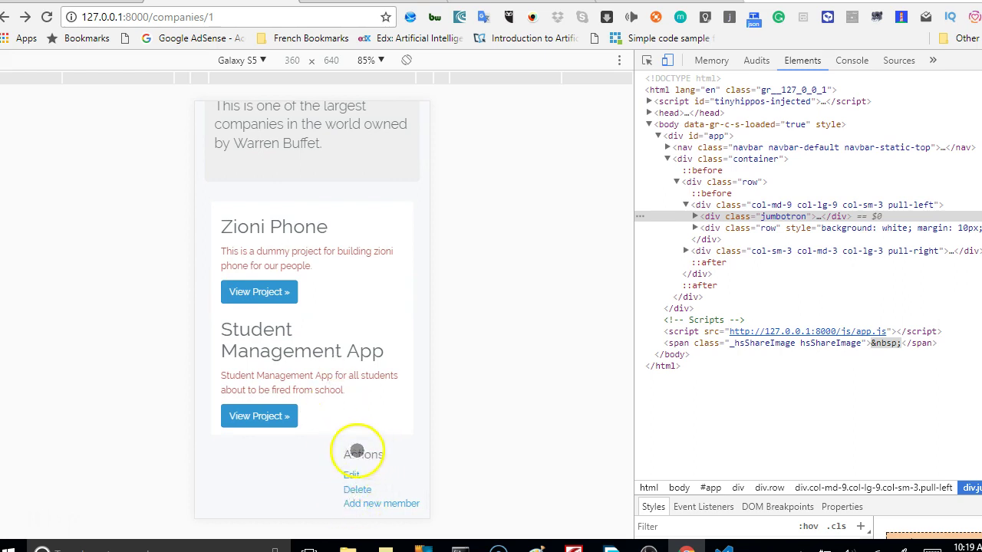
scroll(350, 401, up, 2)
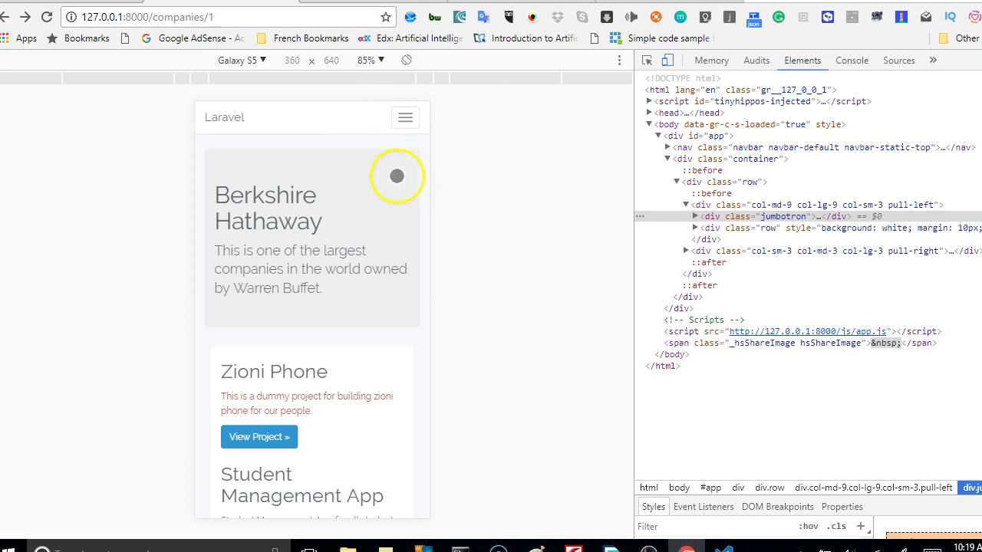
click(667, 61)
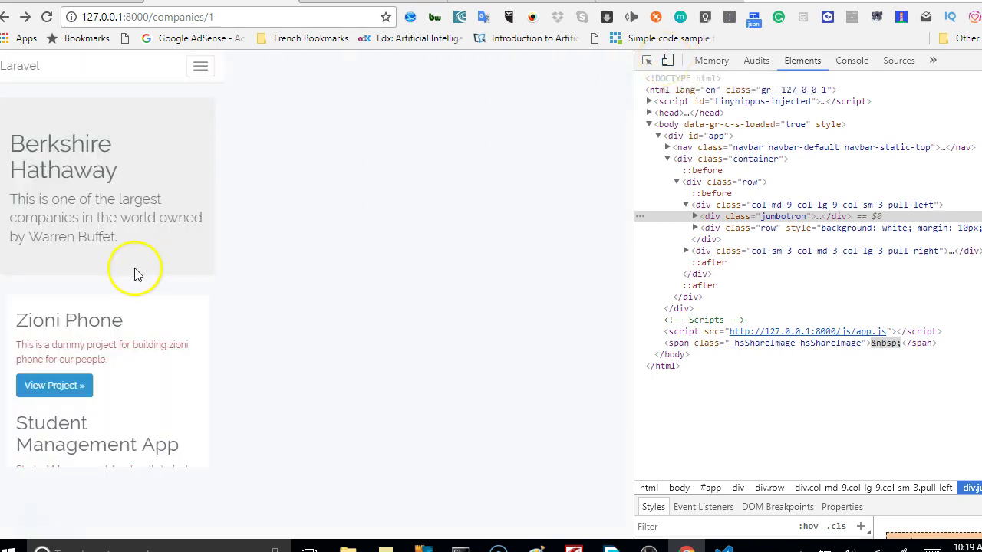
scroll(200, 339, down, 2)
scroll(199, 339, up, 1)
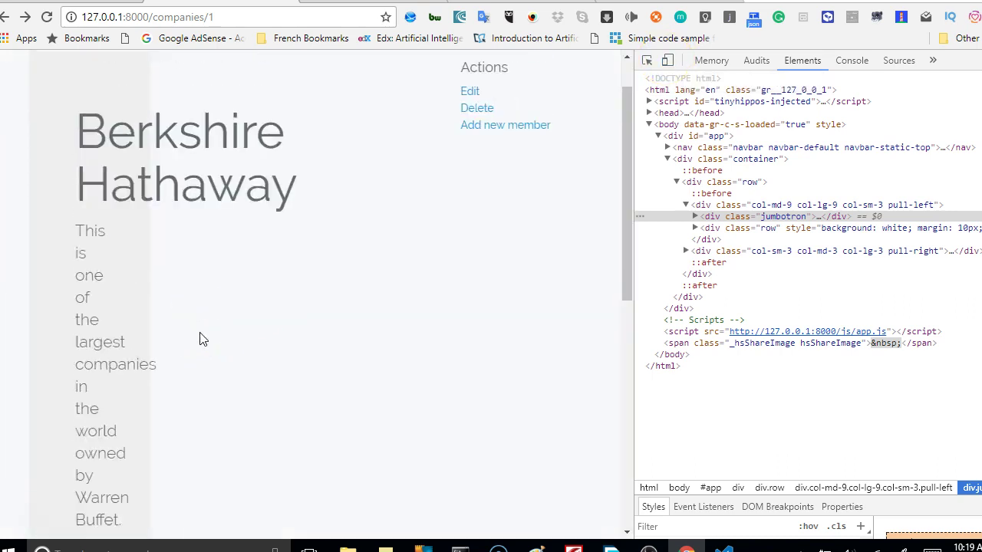
scroll(199, 339, up, 1)
scroll(202, 339, down, 1)
scroll(202, 339, up, 1)
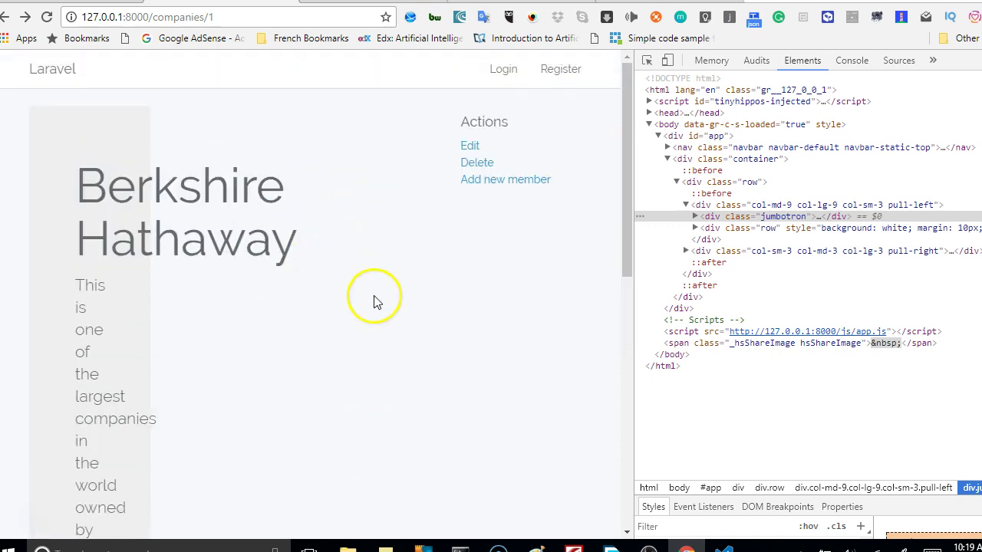
scroll(375, 298, down, 4)
scroll(377, 296, down, 3)
scroll(376, 297, down, 4)
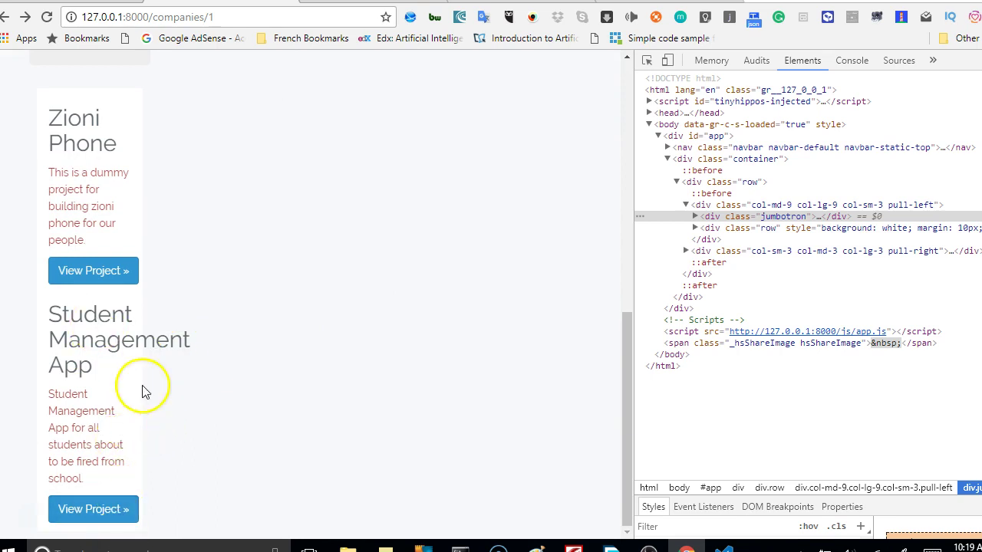
scroll(204, 331, up, 1)
scroll(196, 360, up, 3)
scroll(169, 336, up, 3)
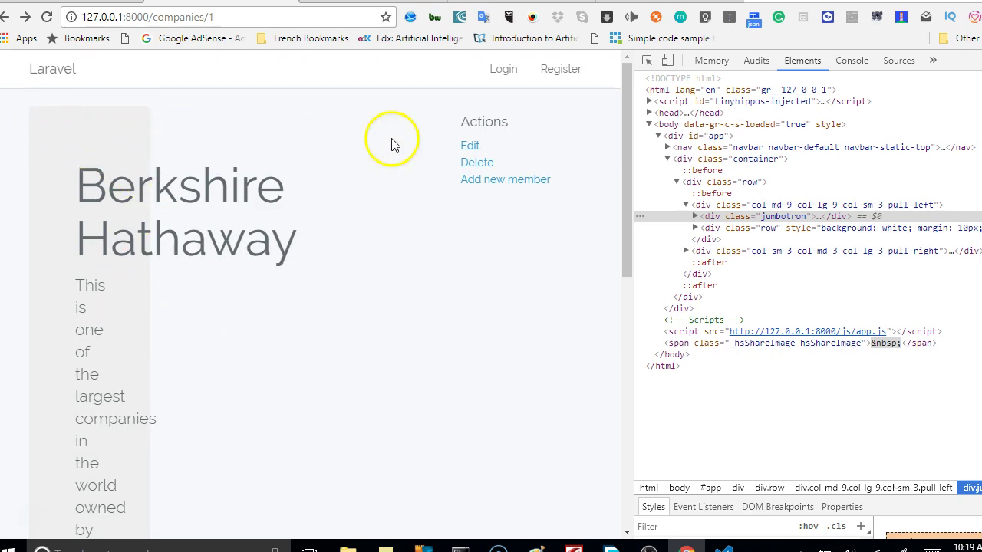
click(457, 134)
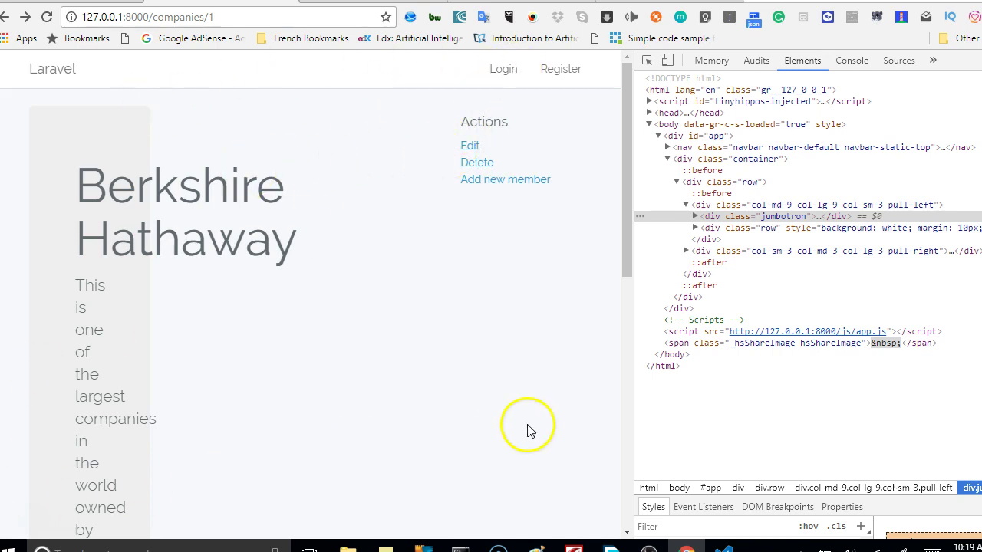
Find the main column's div on line 7 of show.blade.php and reload the company page in Chrome.
key(alt+Tab)
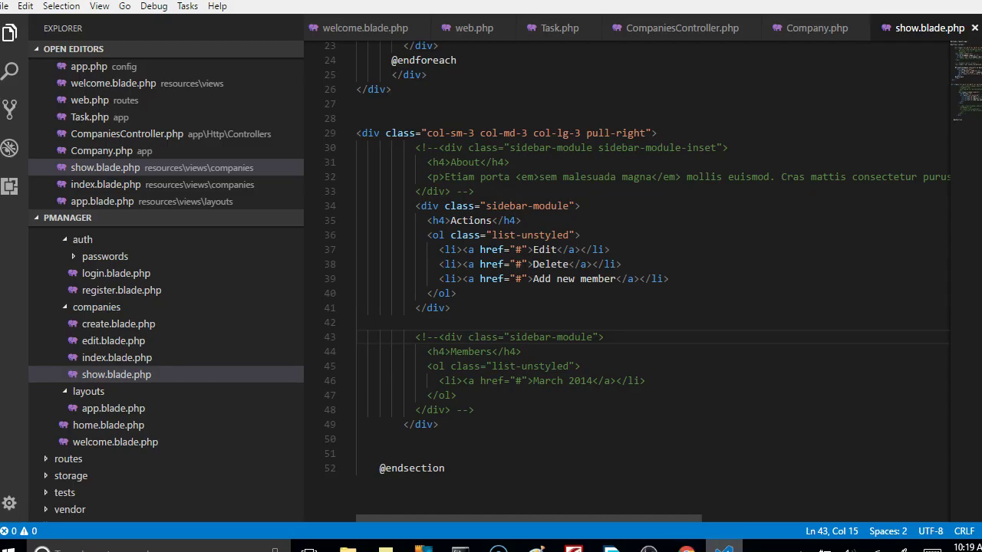
scroll(577, 317, up, 1)
scroll(577, 316, up, 4)
scroll(578, 317, up, 3)
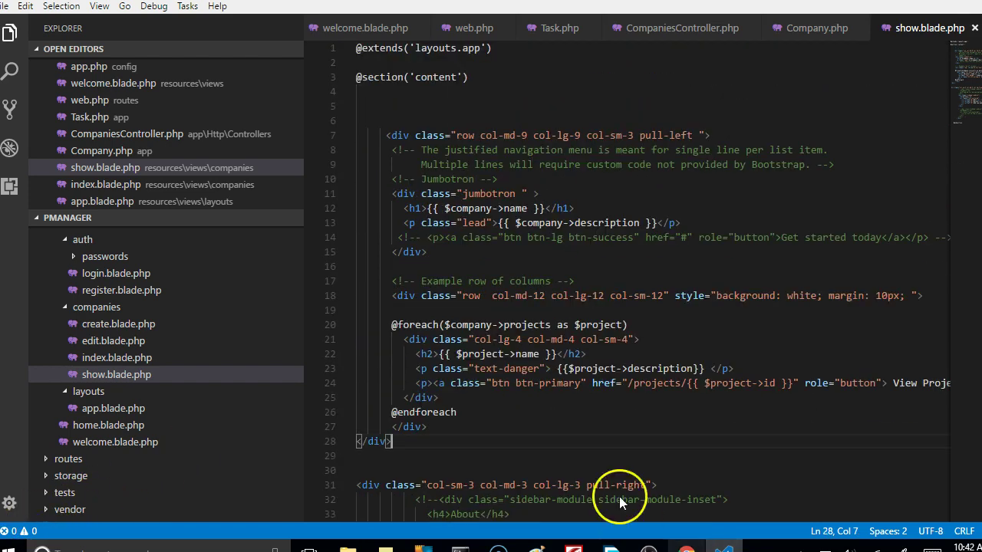
click(400, 135)
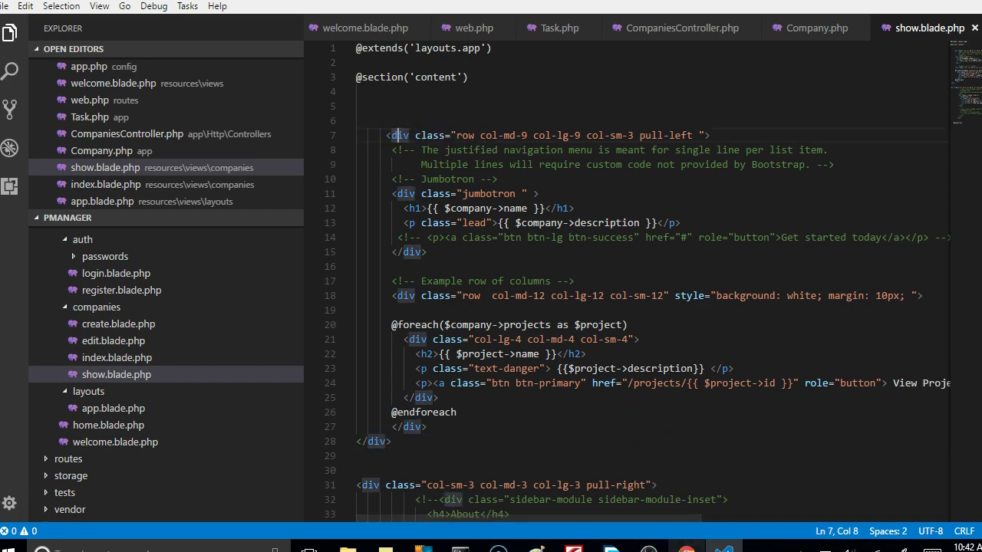
click(683, 546)
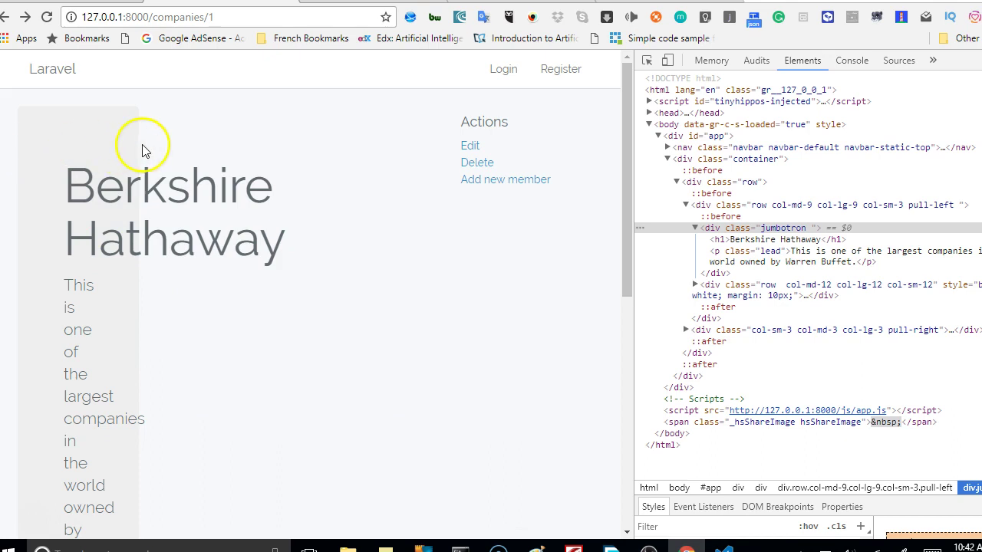
key(F5)
key(alt+Tab)
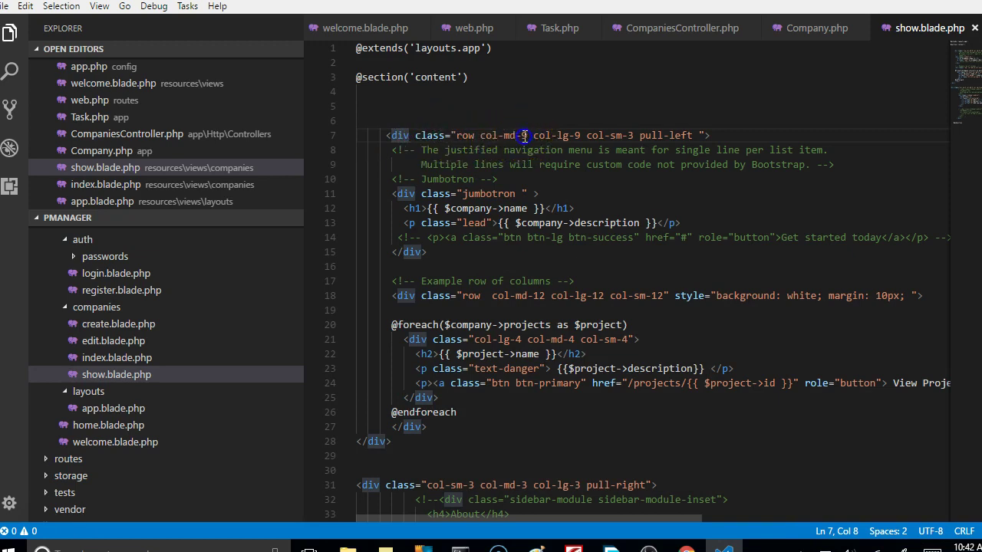
Change col-sm-3 to col-sm-9 on line 7 of show.blade.php, then return to Chrome.
drag(527, 135, 481, 135)
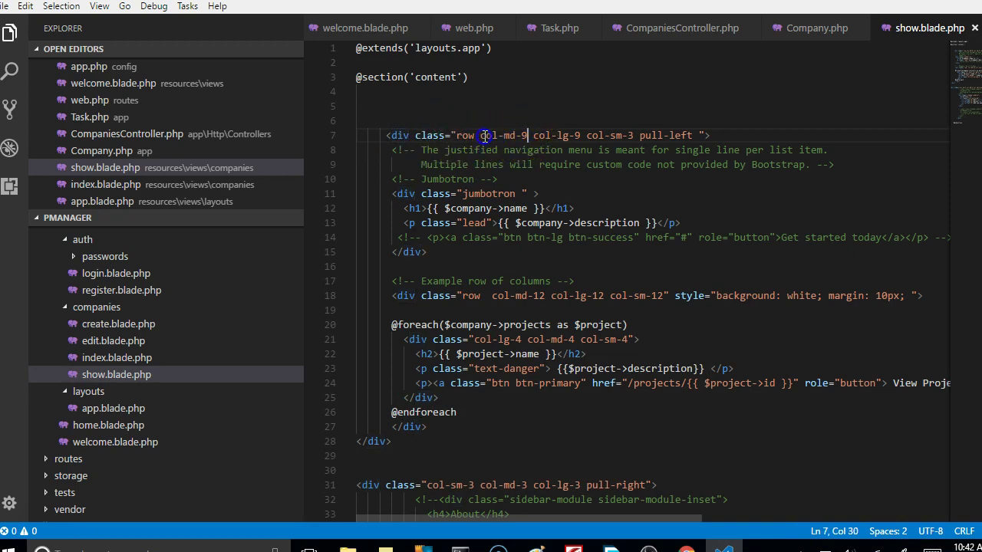
click(583, 135)
drag(542, 135, 539, 135)
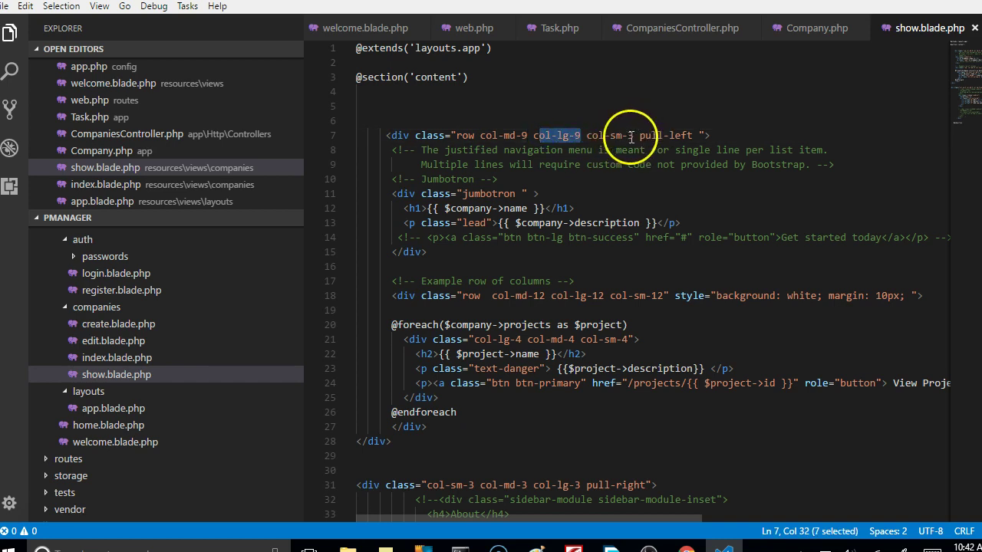
click(633, 135)
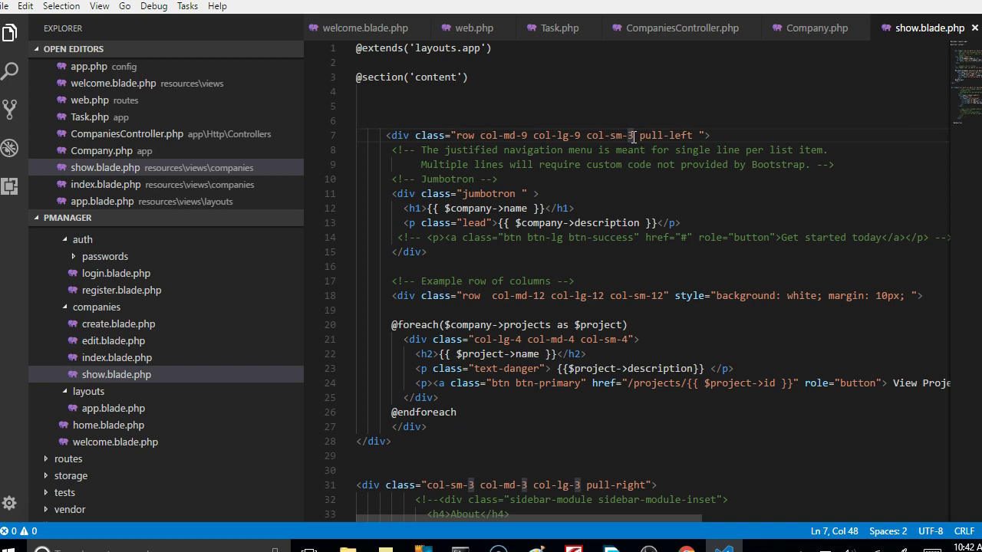
key(BackSpace)
text(9)
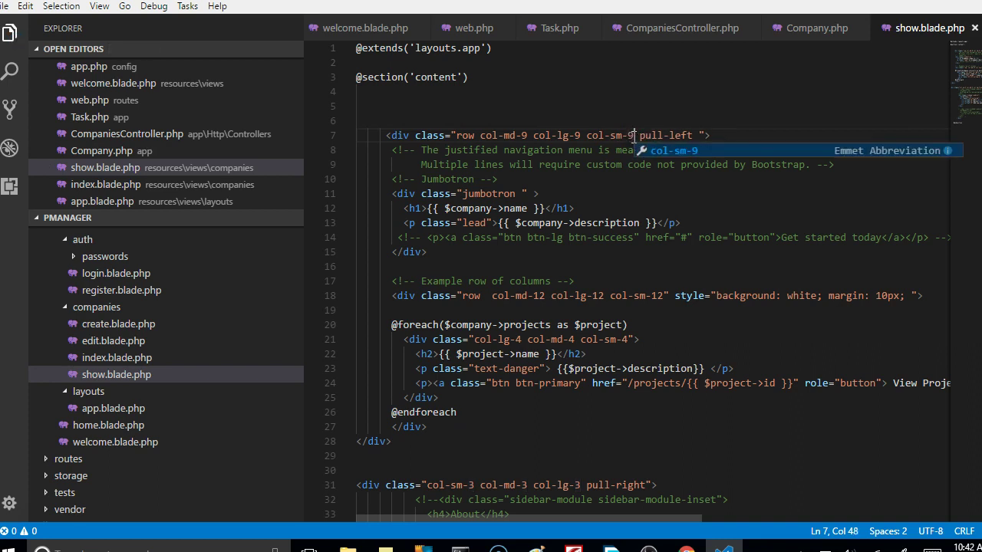
click(586, 224)
click(635, 307)
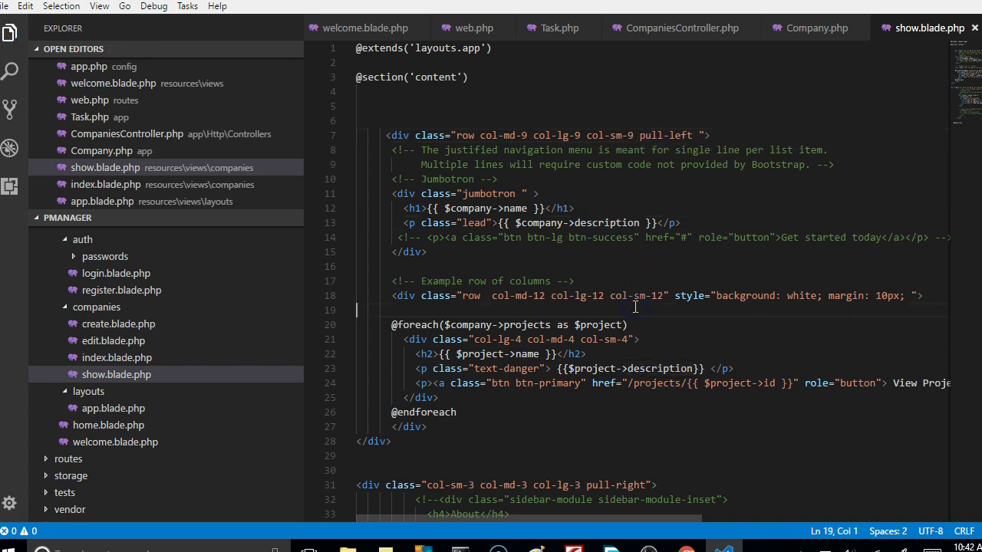
click(591, 107)
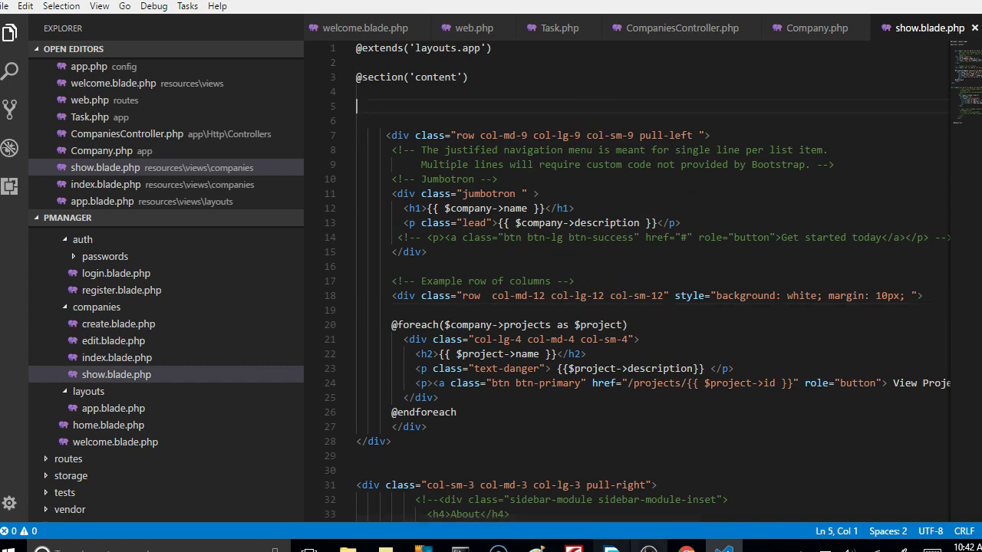
click(687, 546)
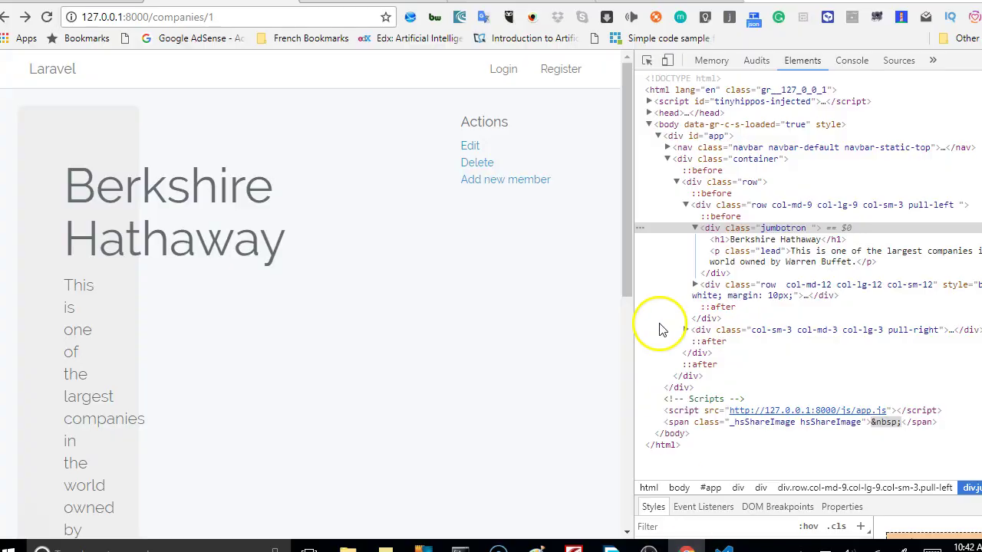
Reload the company page with F5 to load the col-sm-9 layout.
key(F5)
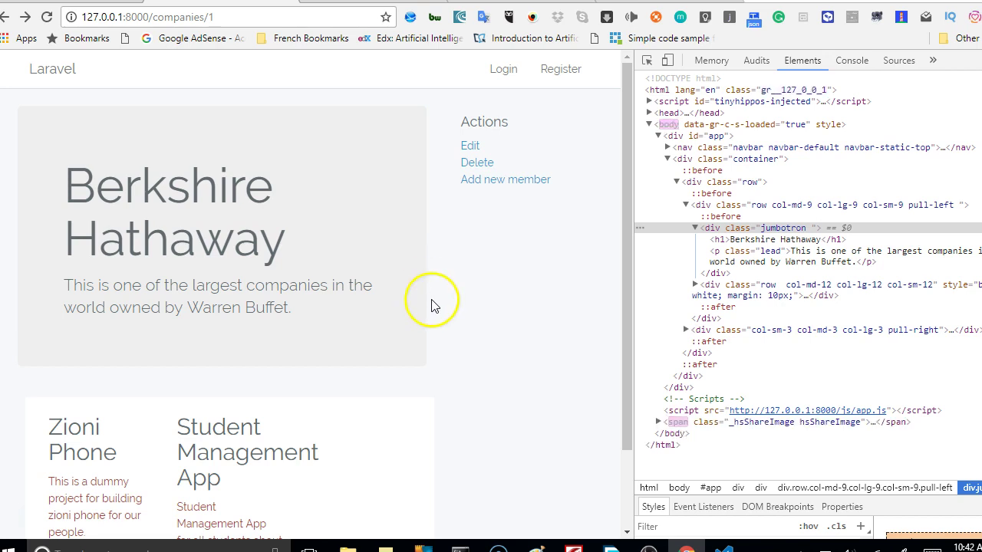
Preview the page in phone emulation, scrolling and toggling the hamburger navigation menu.
click(668, 60)
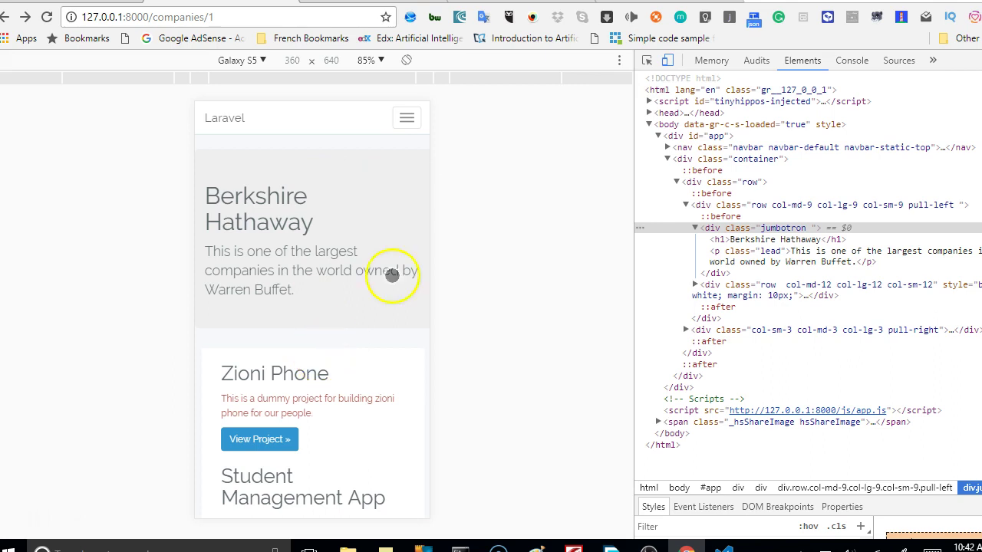
scroll(395, 270, down, 1)
scroll(406, 267, down, 2)
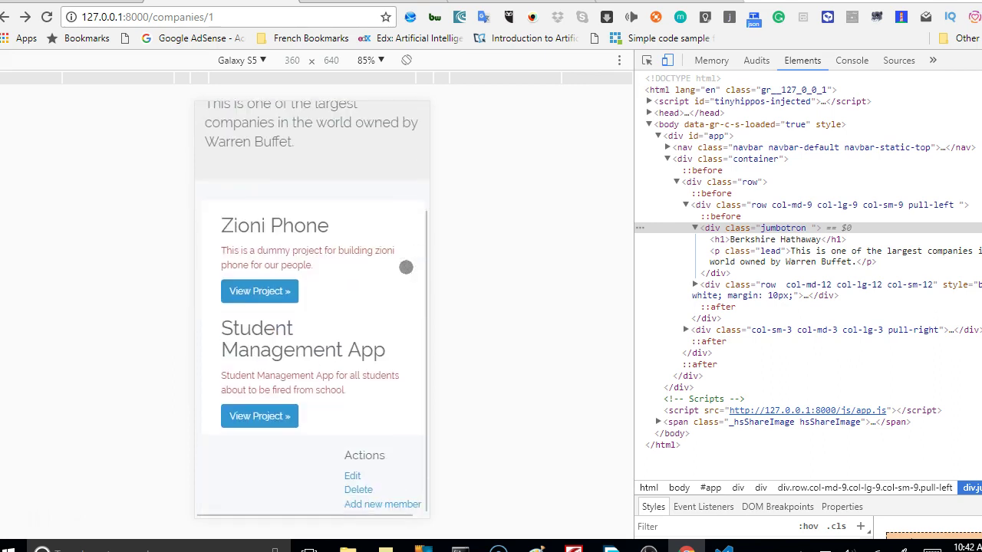
scroll(405, 267, up, 2)
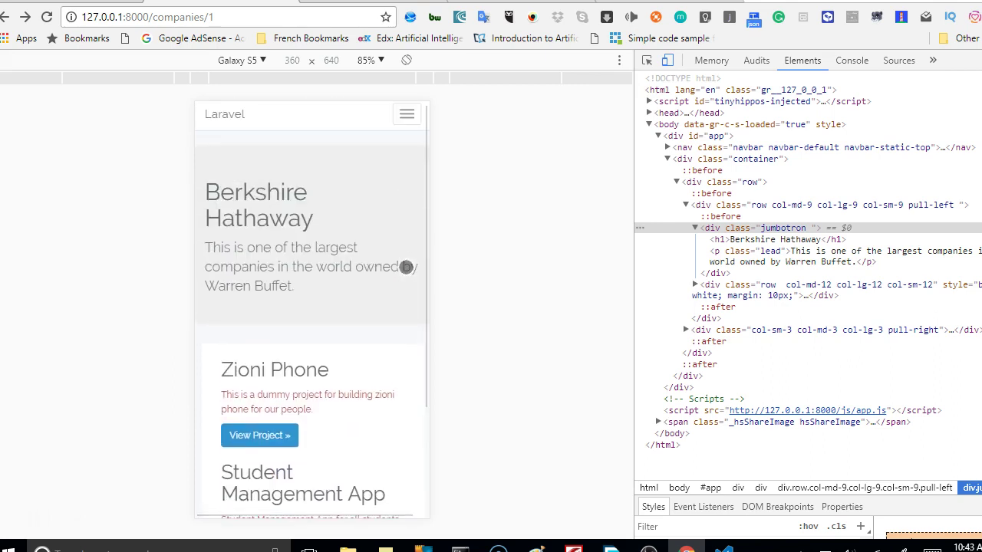
click(408, 115)
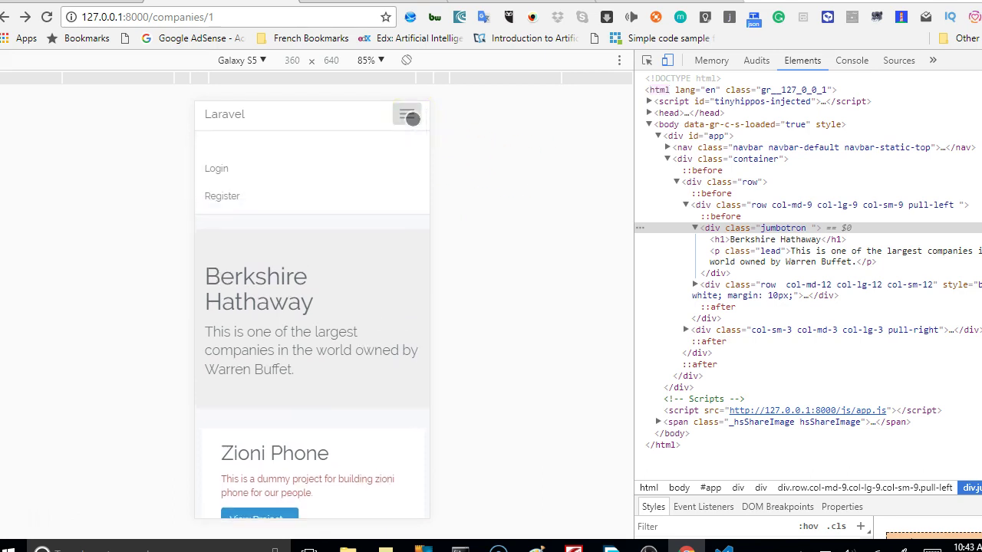
click(412, 119)
click(412, 119)
click(412, 119)
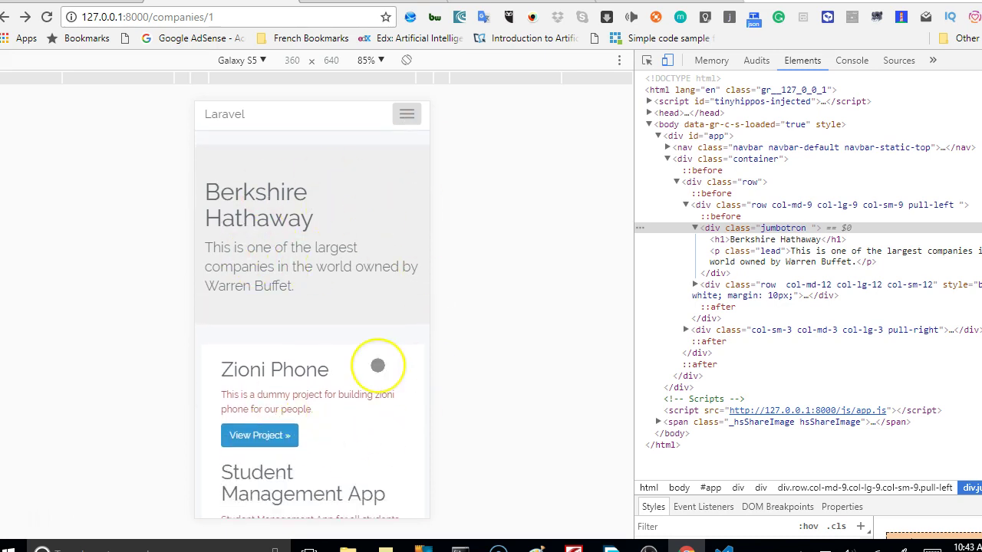
Scroll the phone layout and toggle the menu again, then close DevTools with F12 and try the Edit link.
scroll(377, 366, down, 1)
scroll(378, 366, down, 2)
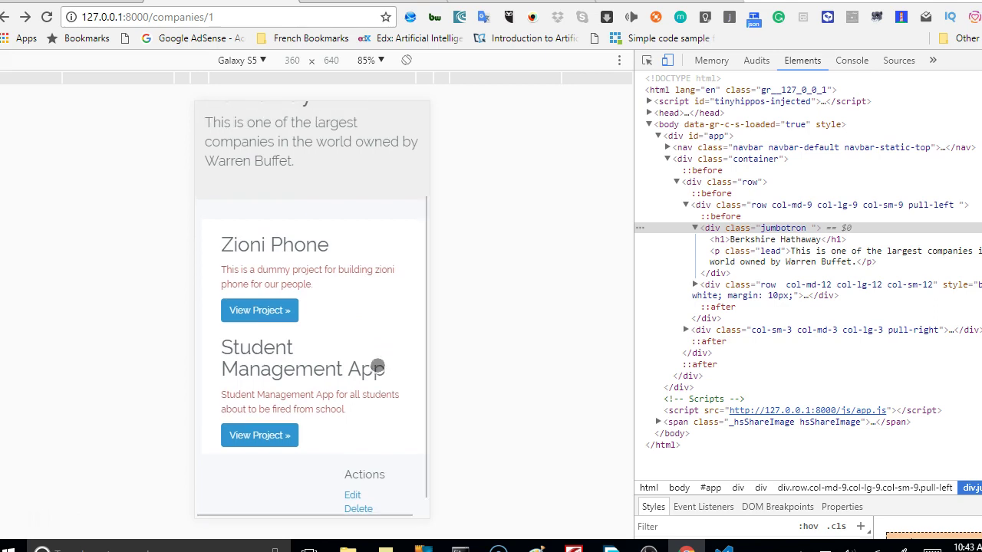
scroll(378, 366, up, 3)
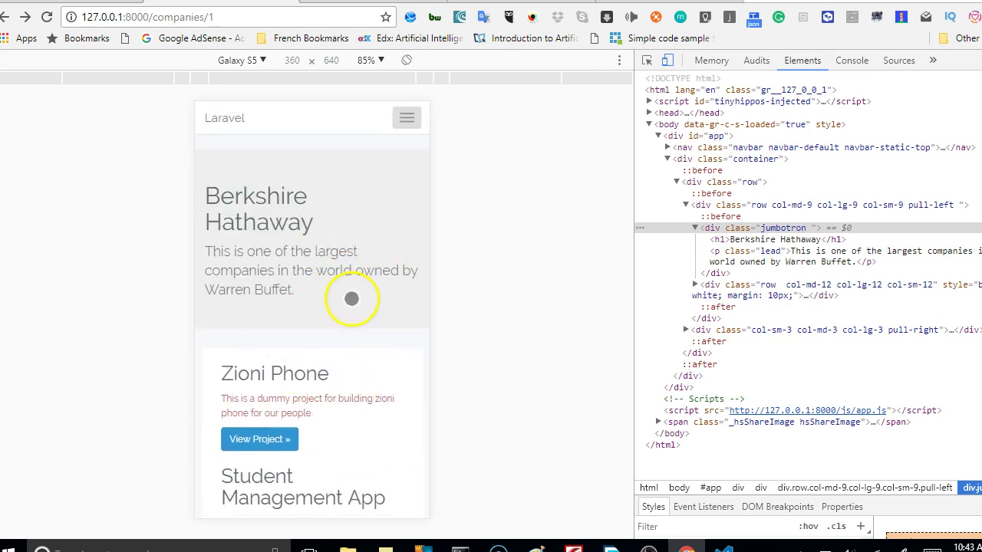
scroll(358, 345, down, 3)
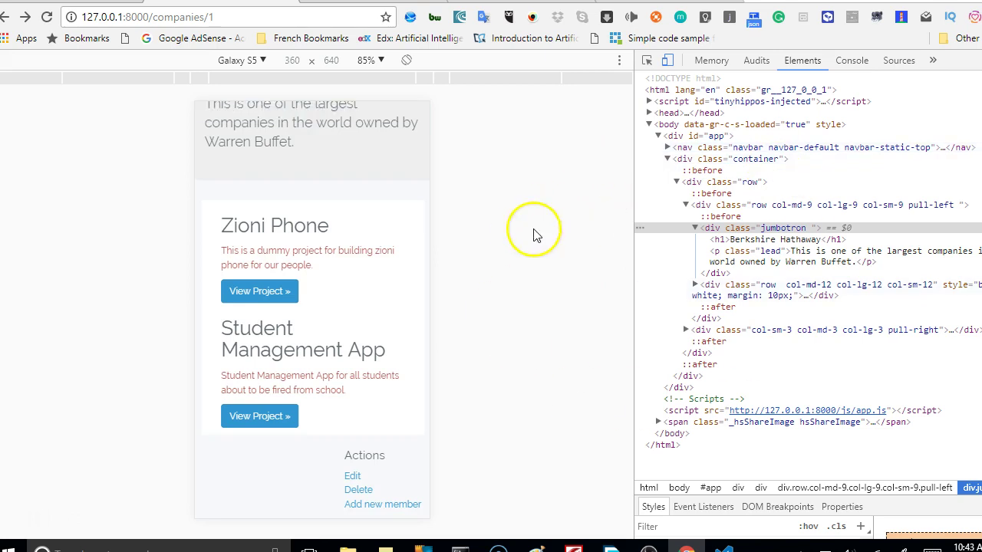
scroll(328, 263, up, 3)
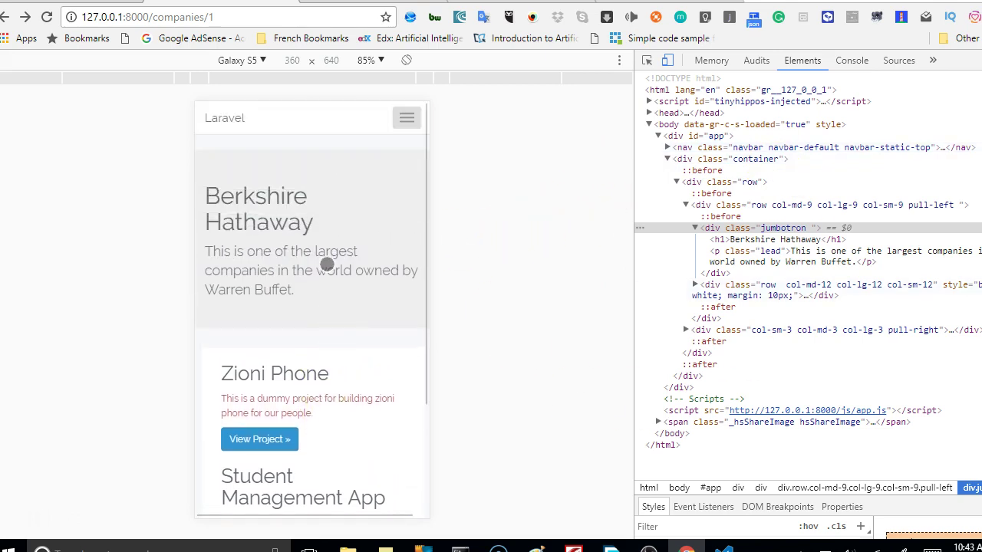
click(406, 119)
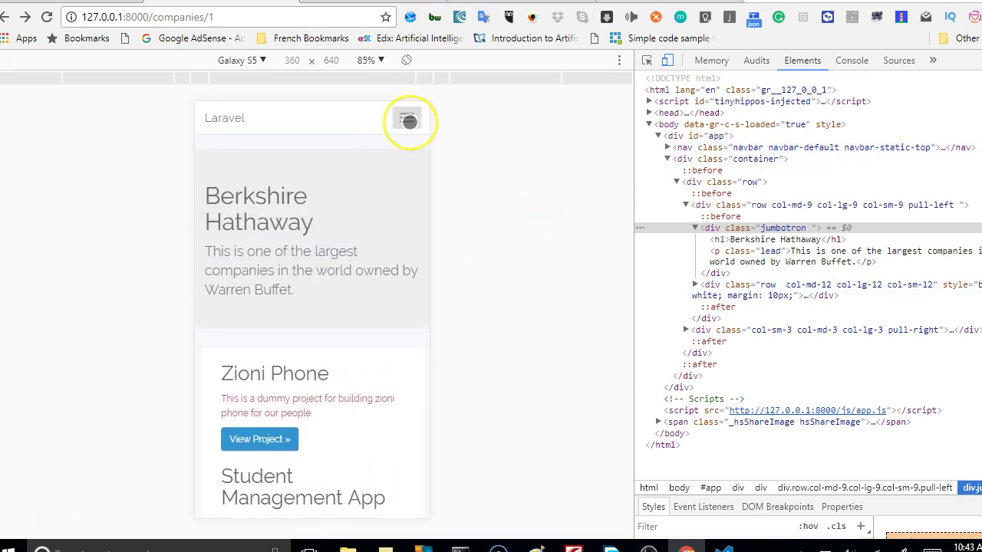
click(408, 120)
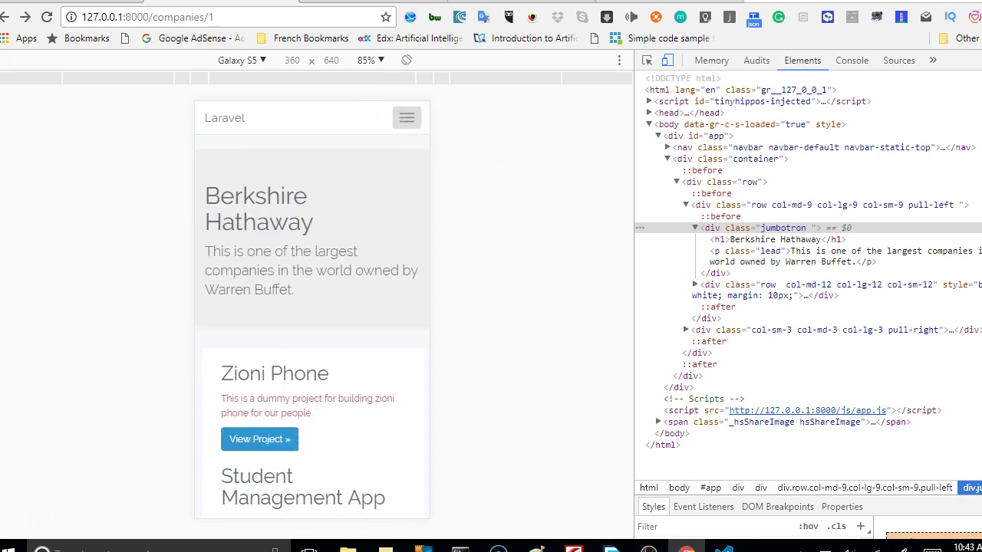
key(F12)
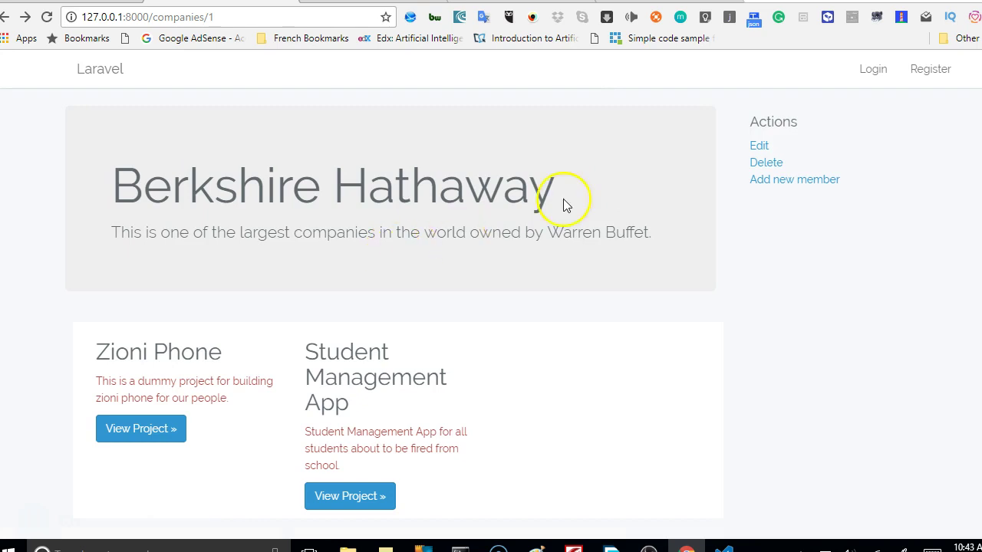
click(756, 145)
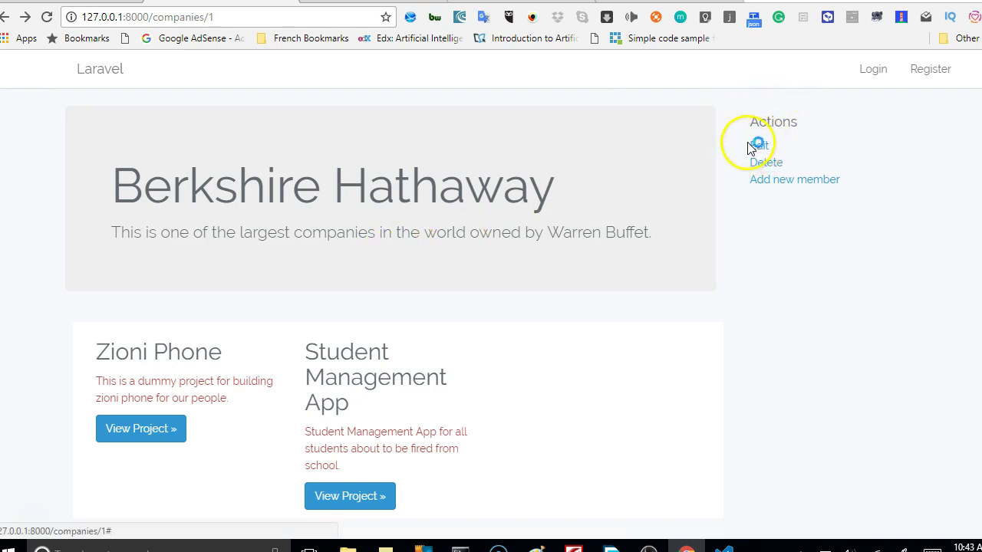